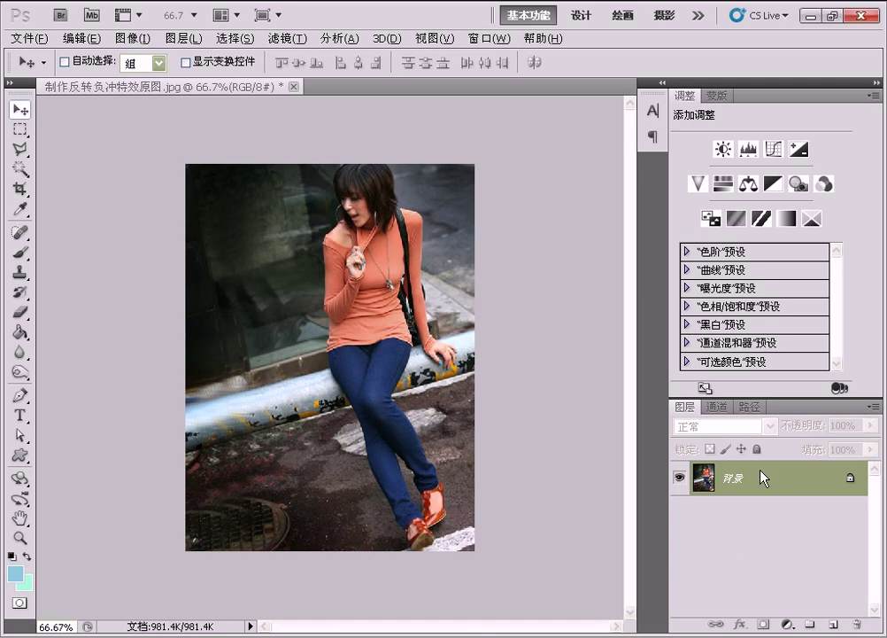
Duplicate the background into a 背景 副本 layer and show the RGB, 红, 绿, 蓝 channels
{"action": "left_click_drag", "start_coordinate": [815, 479], "coordinate": [833, 624]}
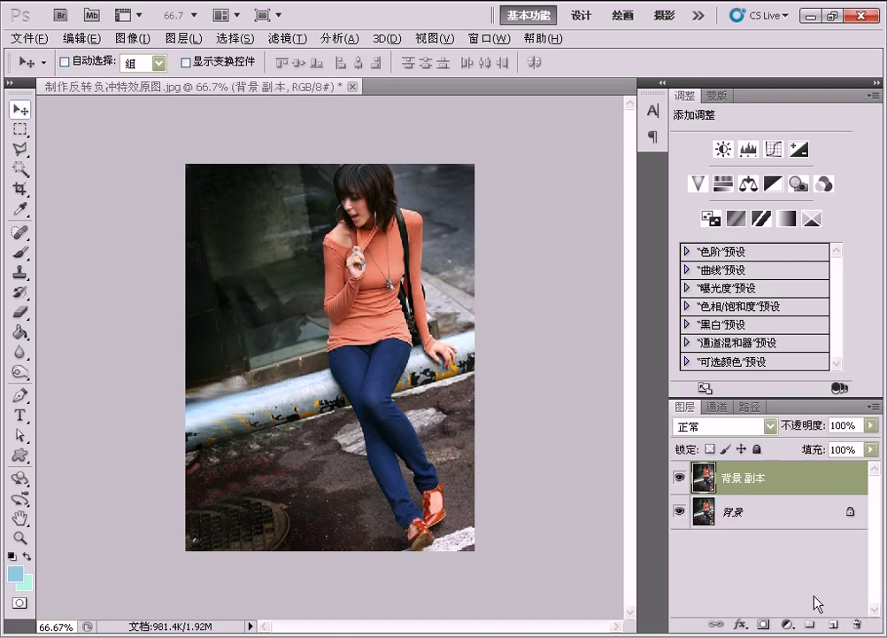
{"action": "left_click", "coordinate": [725, 410]}
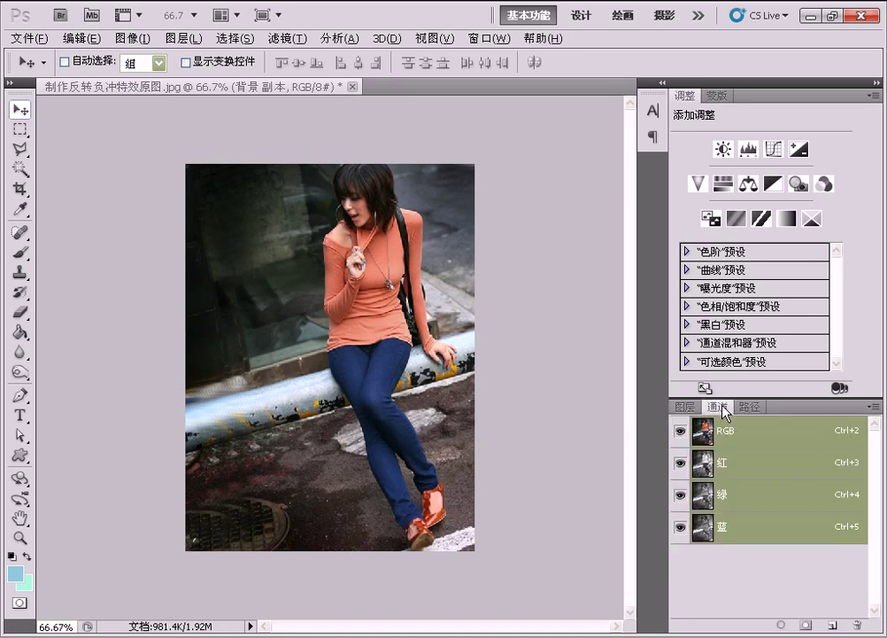
Use Apply Image to blend the 蓝 channel onto itself in 正片叠底 mode at 70% opacity
{"action": "left_click", "coordinate": [736, 531]}
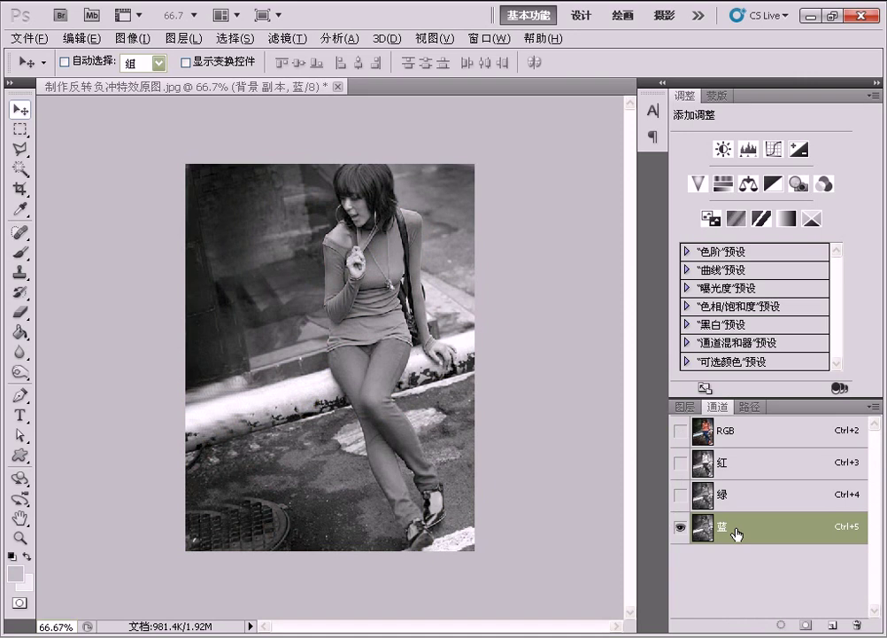
{"action": "left_click", "coordinate": [142, 39]}
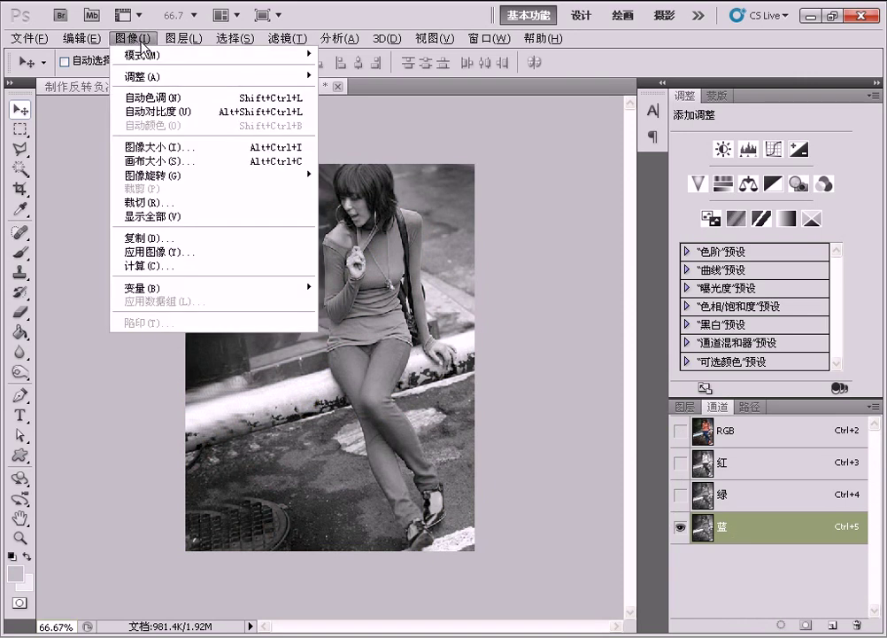
{"action": "left_click", "coordinate": [166, 256]}
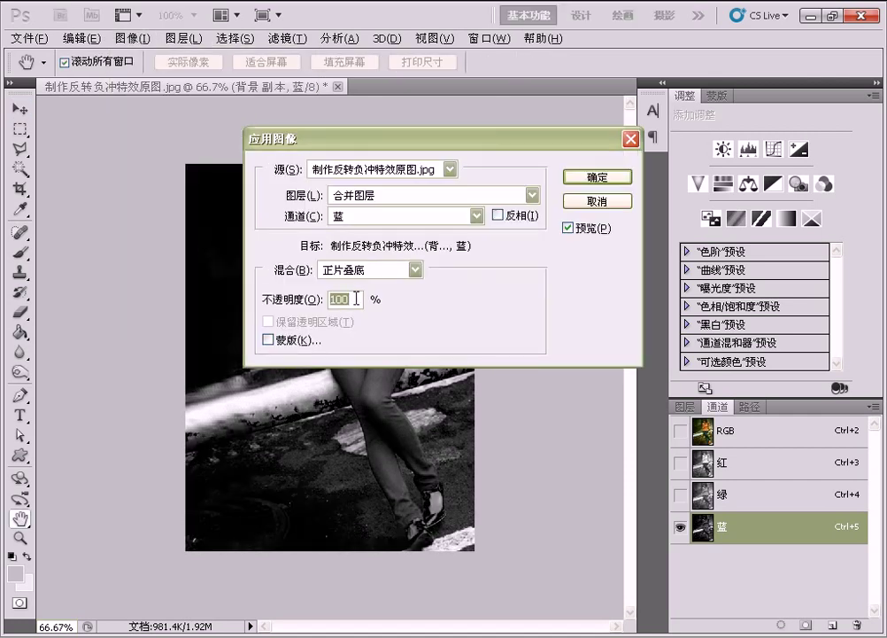
{"action": "type", "text": "70"}
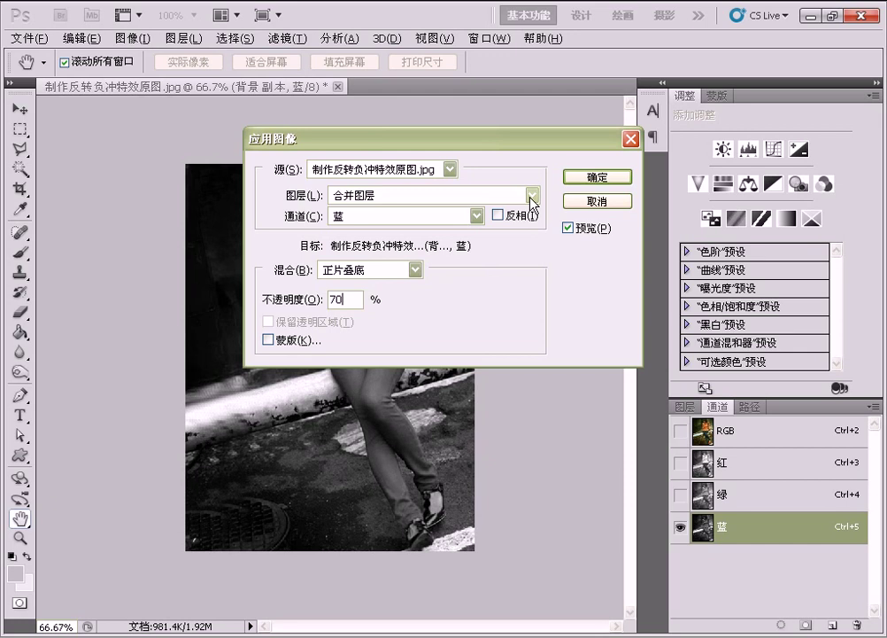
{"action": "left_click", "coordinate": [600, 180]}
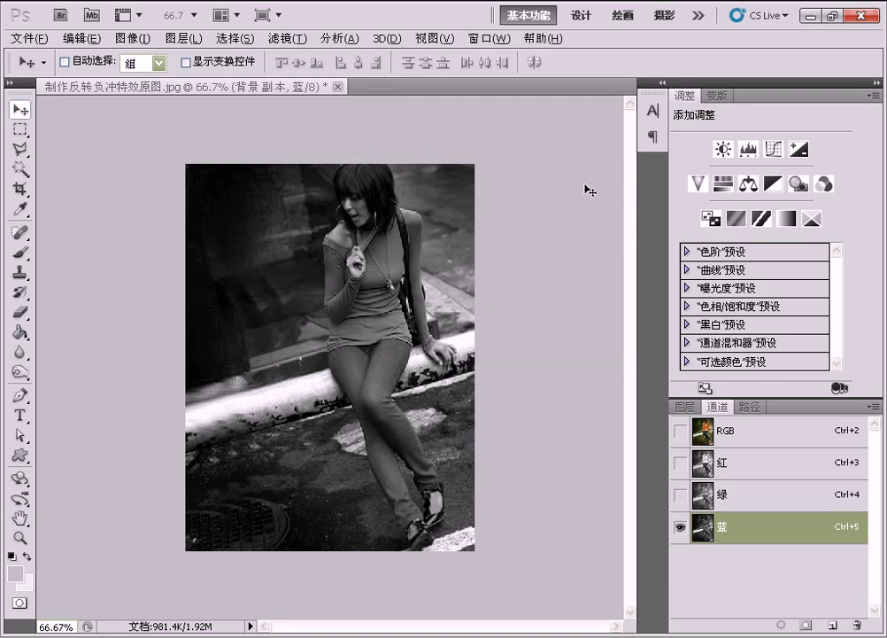
{"action": "left_click", "coordinate": [767, 503]}
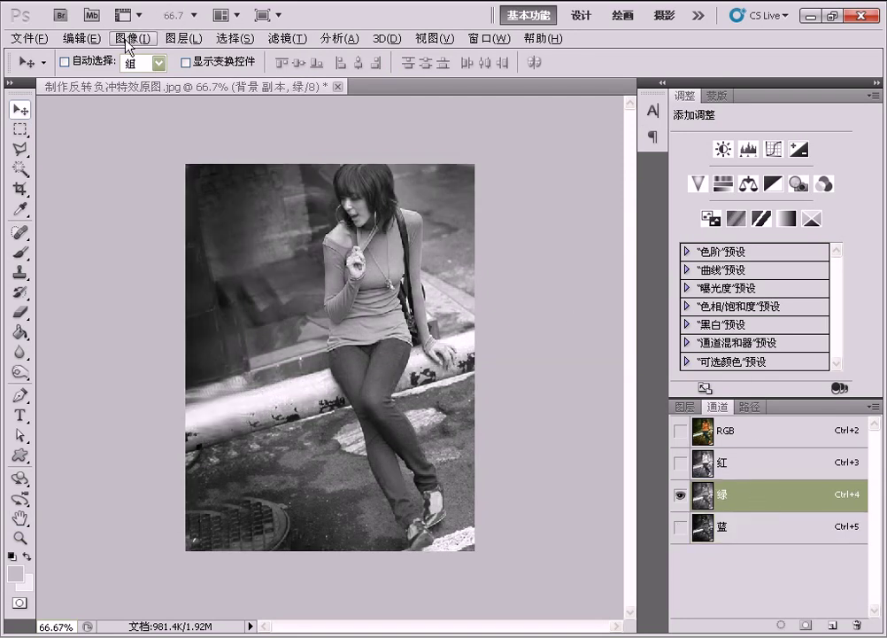
Use Apply Image to blend the 绿 channel onto itself in 正片叠底 mode at 20% opacity
{"action": "left_click", "coordinate": [126, 42]}
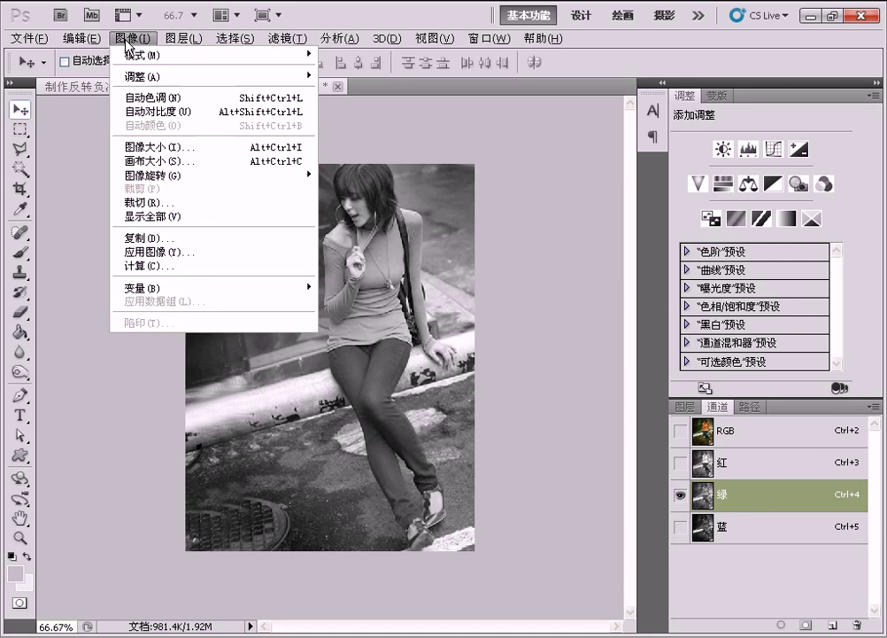
{"action": "left_click", "coordinate": [158, 255]}
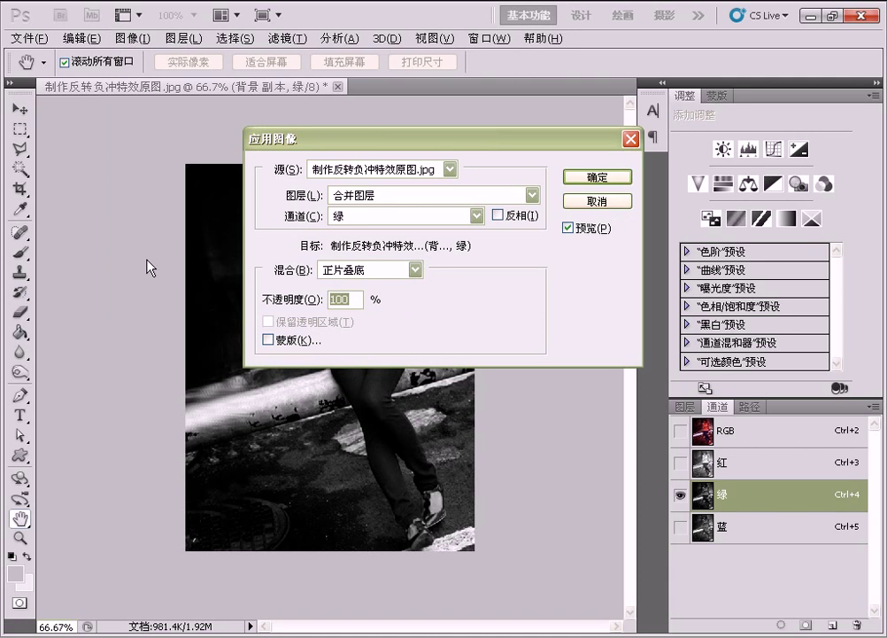
{"action": "type", "text": "20"}
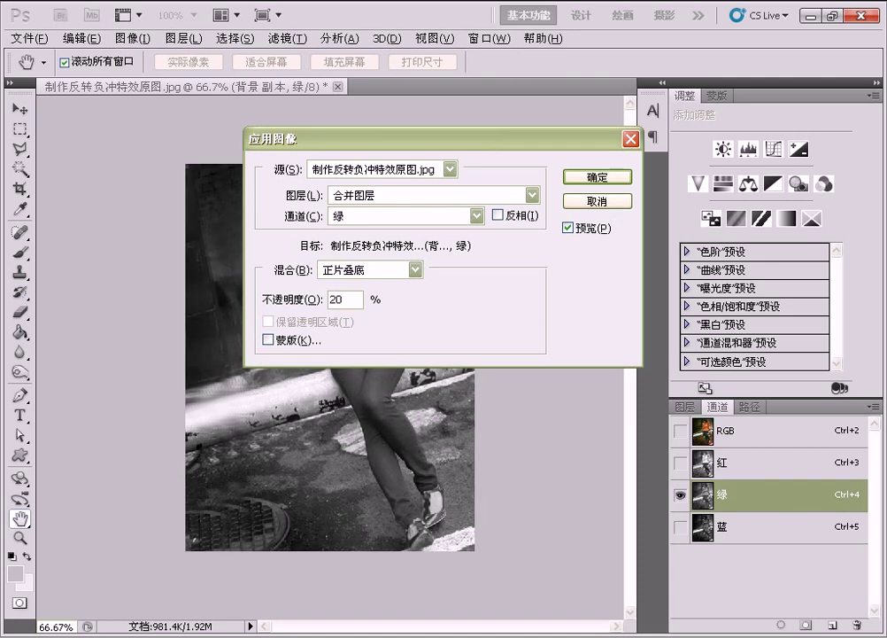
{"action": "left_click", "coordinate": [576, 181]}
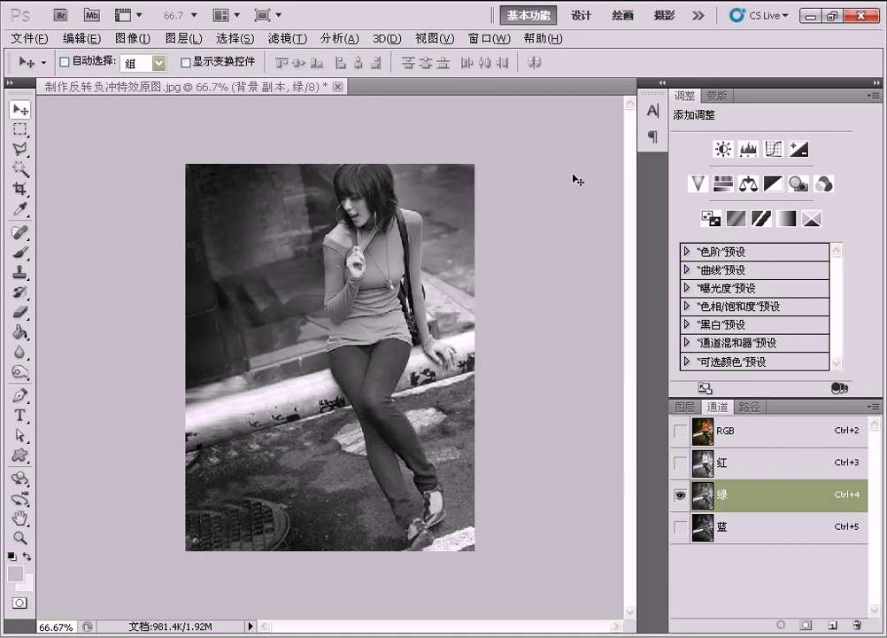
{"action": "left_click", "coordinate": [733, 462]}
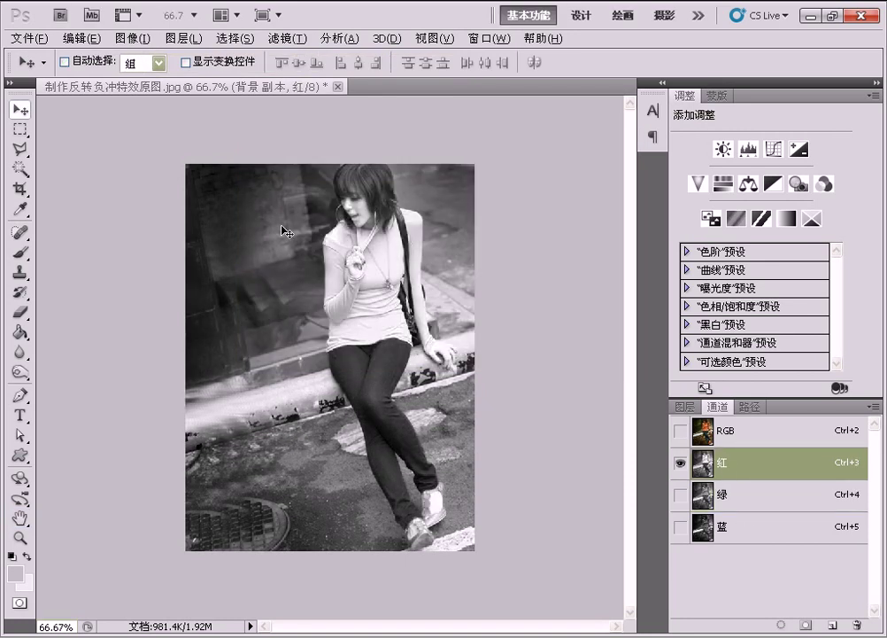
Apply the 红 channel onto itself in 正片叠底 mode at 100%, then view the RGB composite
{"action": "left_click", "coordinate": [133, 38]}
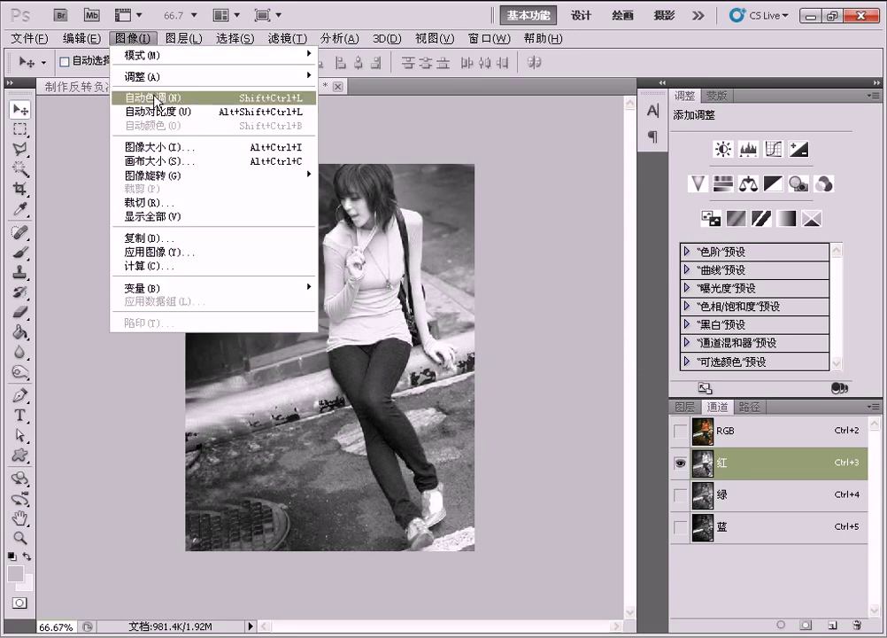
{"action": "left_click", "coordinate": [159, 255]}
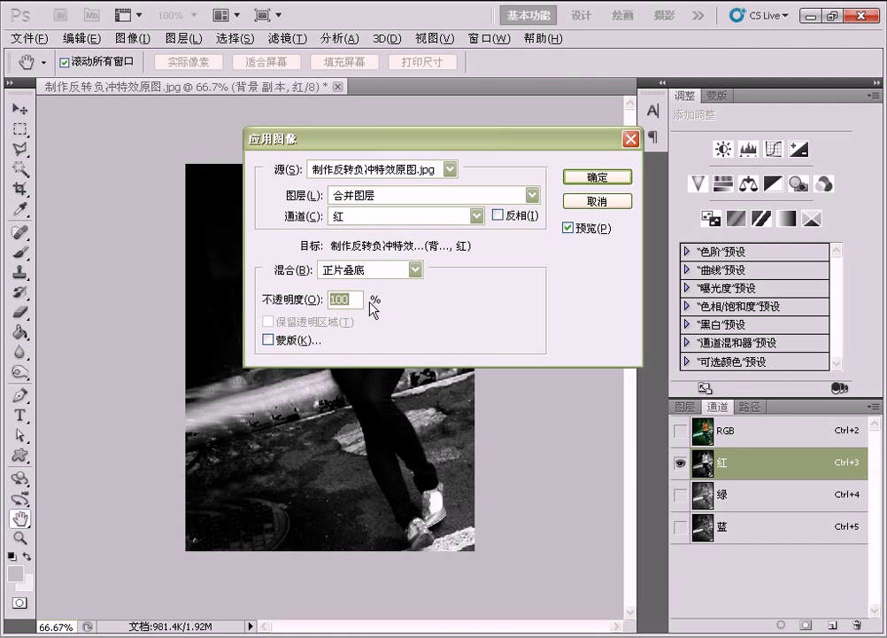
{"action": "left_click", "coordinate": [591, 179]}
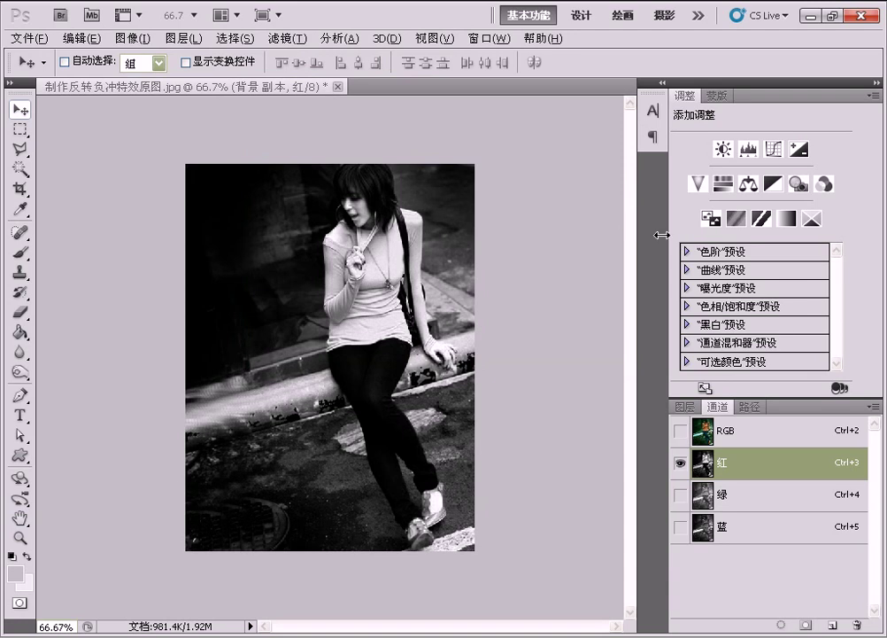
{"action": "left_click", "coordinate": [740, 434]}
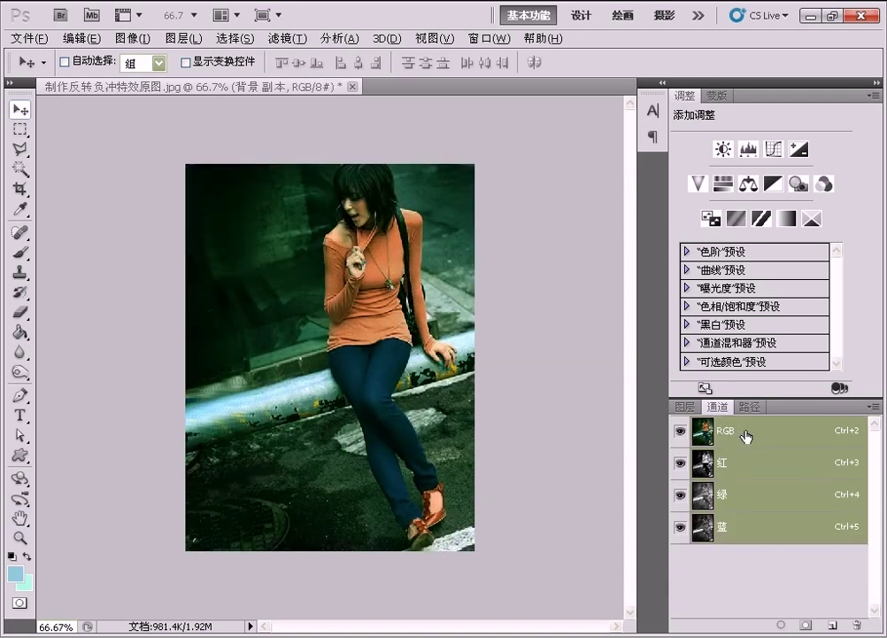
Add a 色阶 1 Levels adjustment layer with input levels 17, 1.14 and 255
{"action": "left_click", "coordinate": [690, 408]}
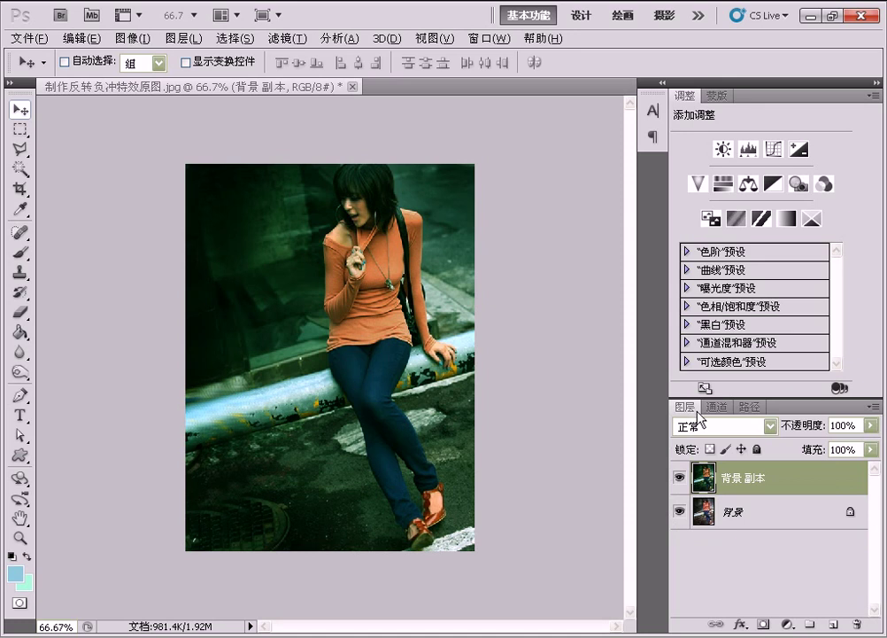
{"action": "left_click", "coordinate": [788, 625]}
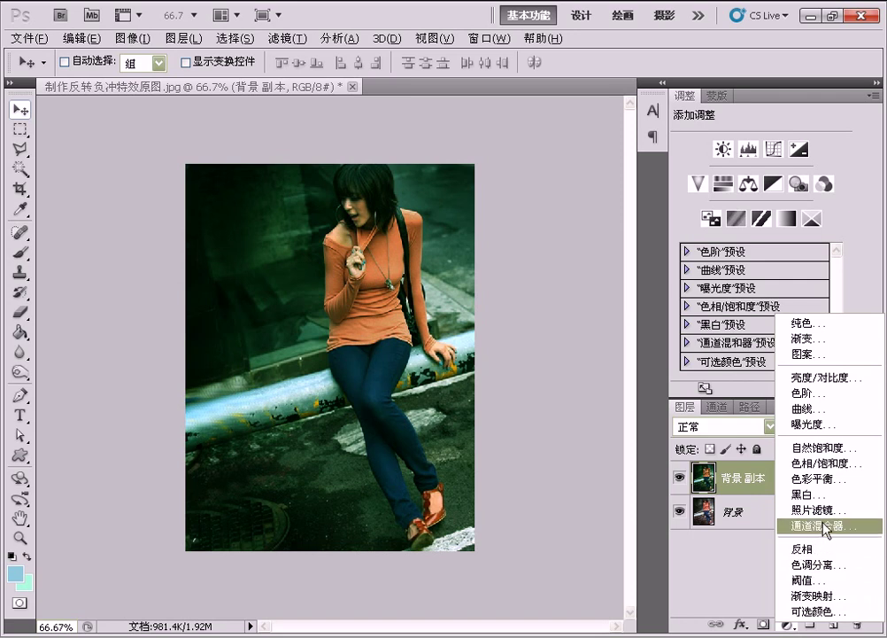
{"action": "left_click", "coordinate": [804, 395]}
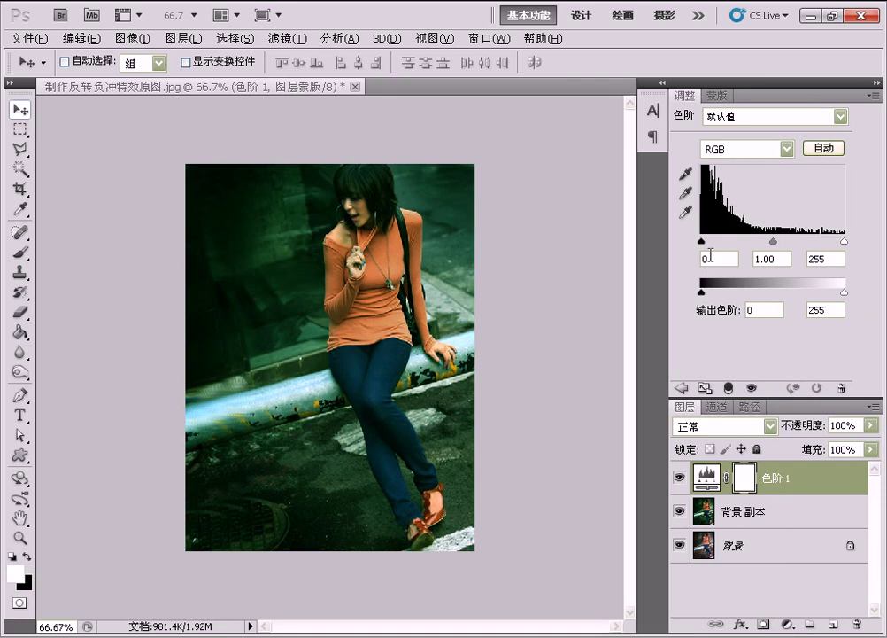
{"action": "left_click", "coordinate": [704, 258]}
{"action": "type", "text": "17"}
{"action": "key", "text": "Tab"}
{"action": "type", "text": "1.1"}
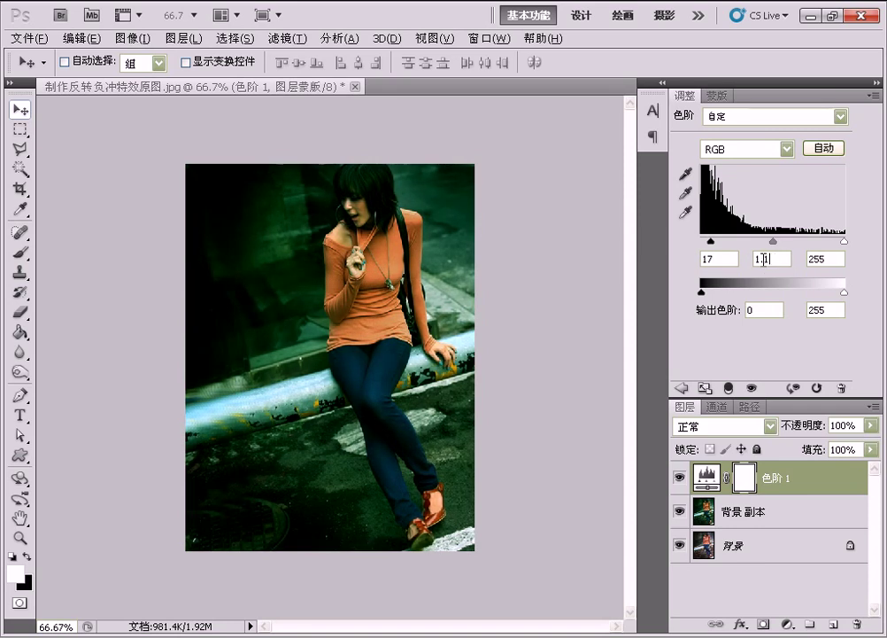
{"action": "type", "text": "4"}
Add a 亮度/对比度 1 adjustment layer with brightness 45 and contrast 24
{"action": "left_click", "coordinate": [787, 625]}
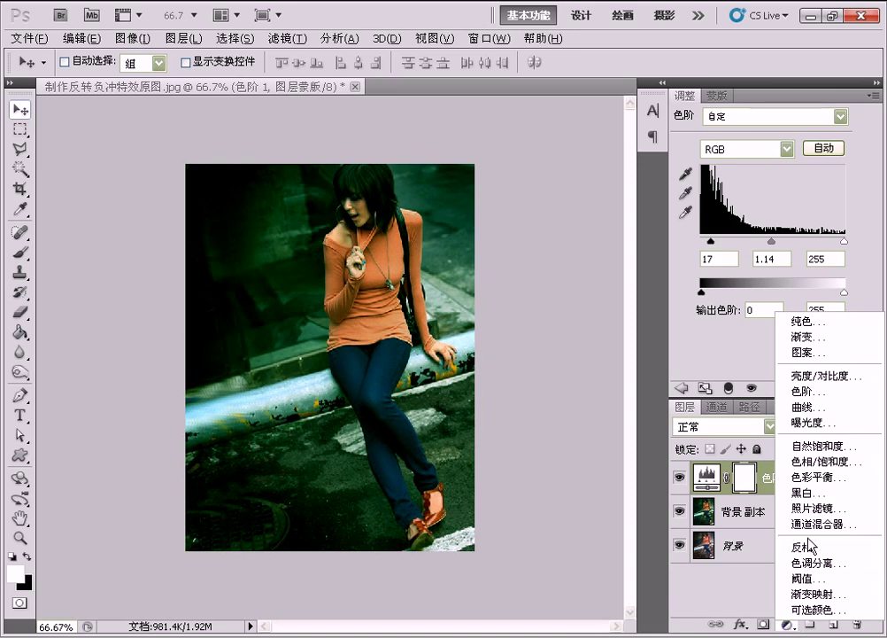
{"action": "left_click", "coordinate": [817, 383]}
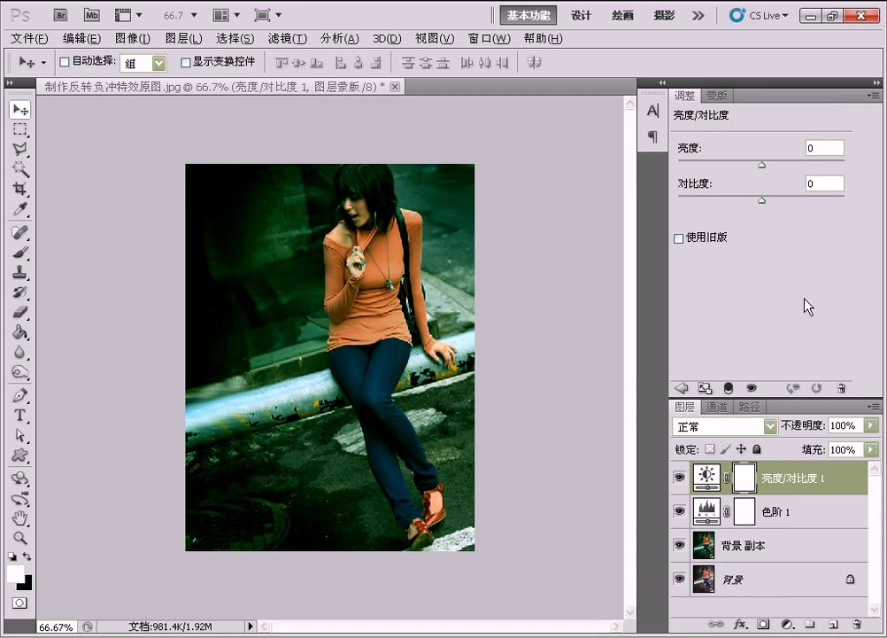
{"action": "left_click", "coordinate": [814, 151]}
{"action": "type", "text": "45"}
{"action": "key", "text": "Tab"}
{"action": "type", "text": "24"}
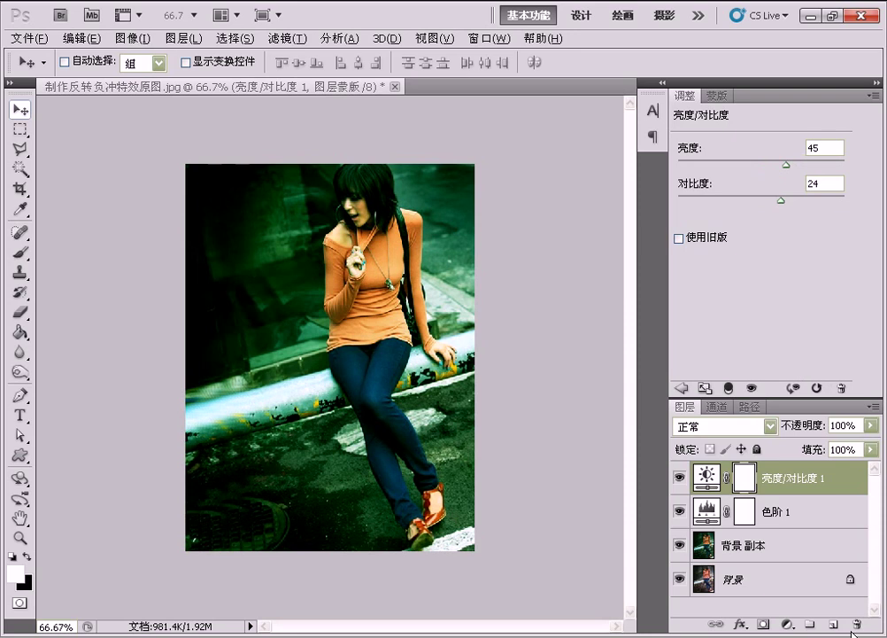
{"action": "left_click", "coordinate": [792, 625]}
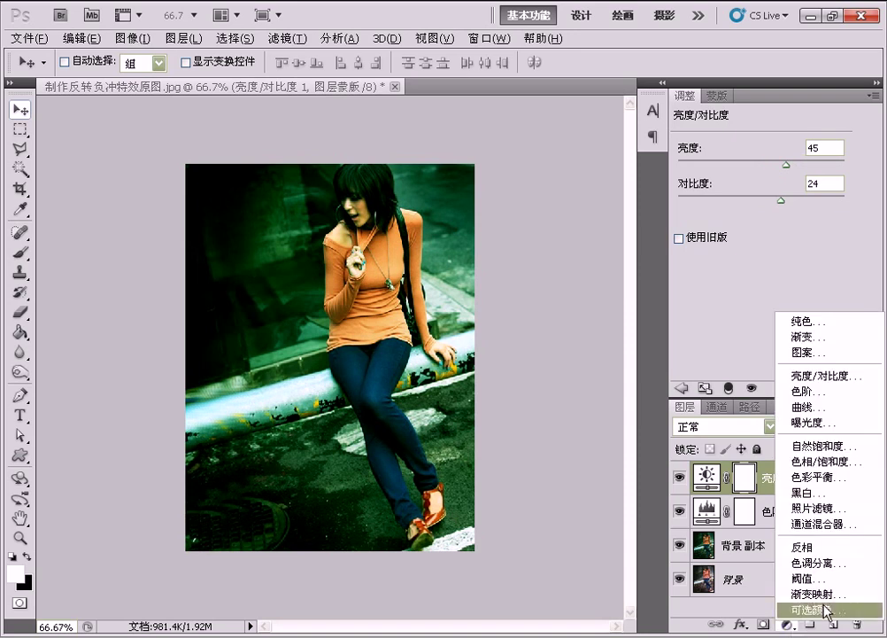
Add a 色相/饱和度 1 adjustment layer with Saturation set to 20
{"action": "left_click", "coordinate": [837, 467]}
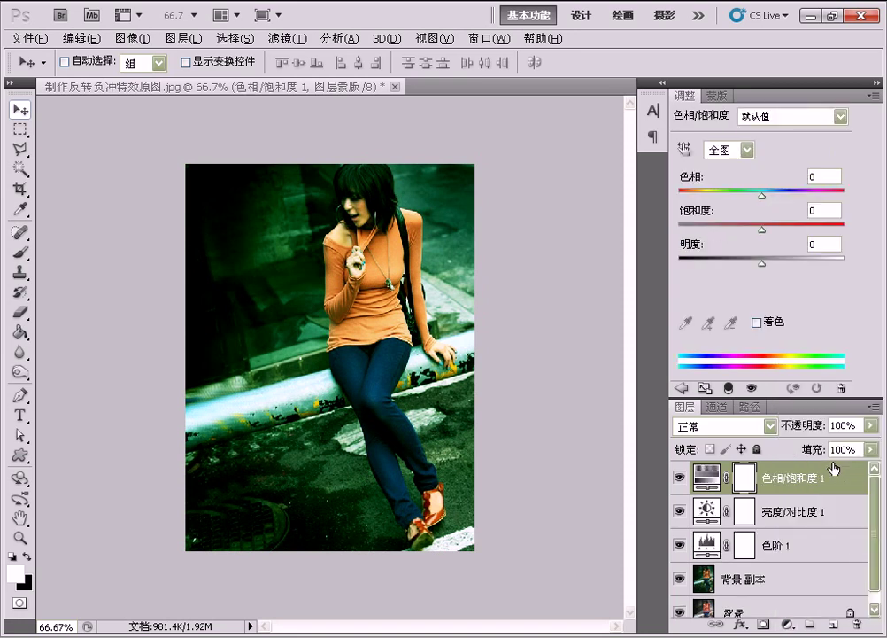
{"action": "left_click", "coordinate": [819, 210]}
{"action": "type", "text": "20"}
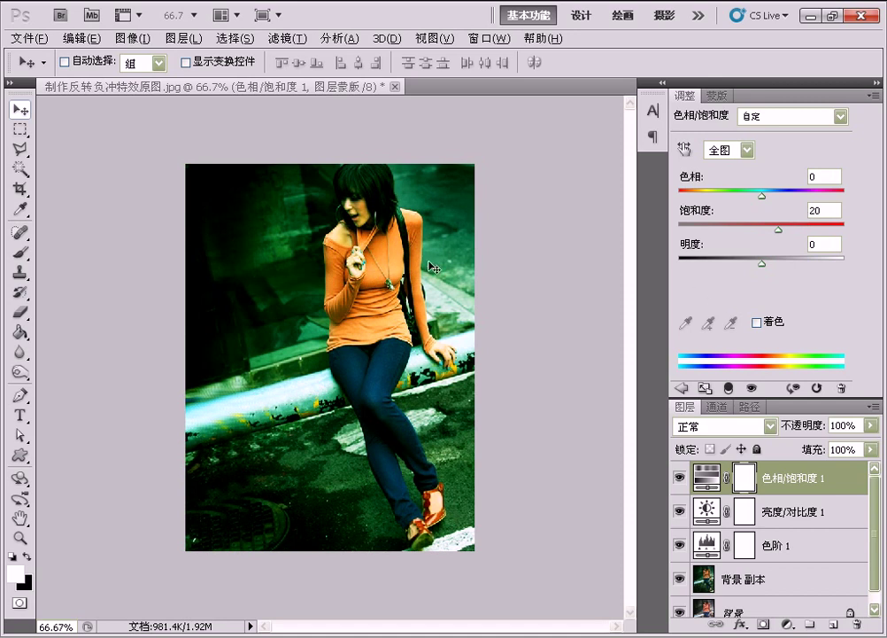
{"action": "left_click", "coordinate": [19, 415]}
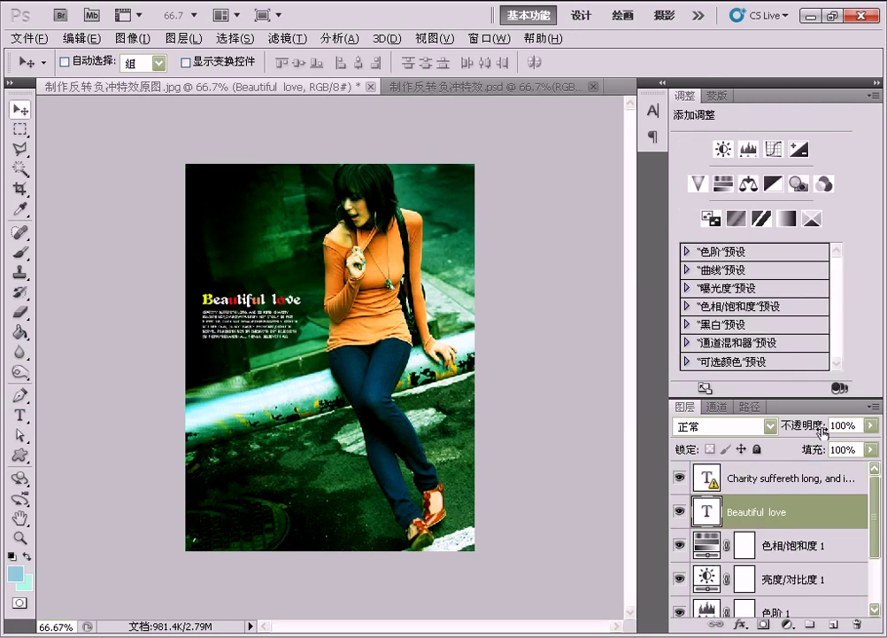
Hide the Hue/Saturation, Brightness/Contrast, Levels, background copy and background layers, leaving only text
{"action": "left_click", "coordinate": [789, 479]}
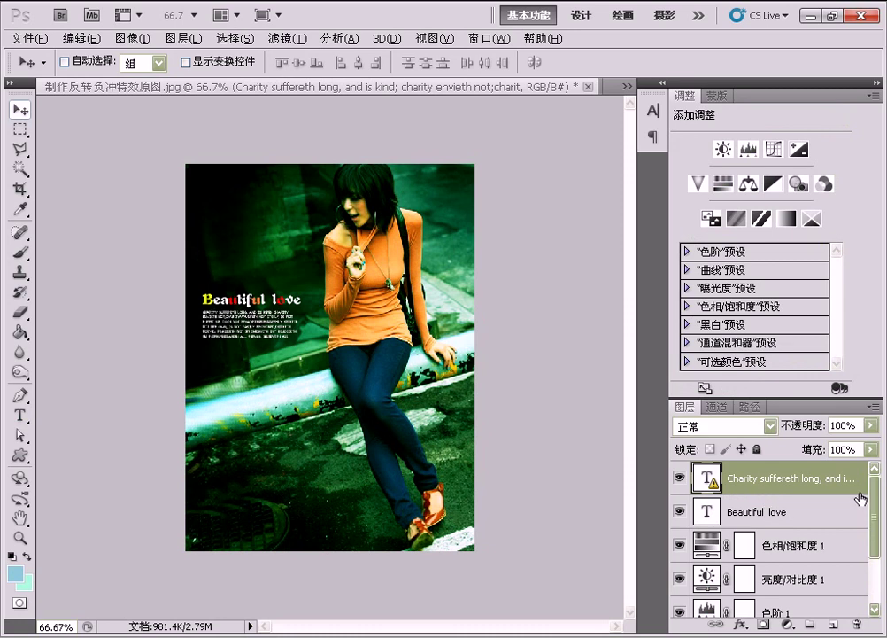
{"action": "left_click", "coordinate": [680, 545]}
{"action": "left_click", "coordinate": [679, 579]}
{"action": "left_click", "coordinate": [679, 612]}
{"action": "scroll", "coordinate": [680, 593], "scroll_direction": "down", "scroll_amount": 3}
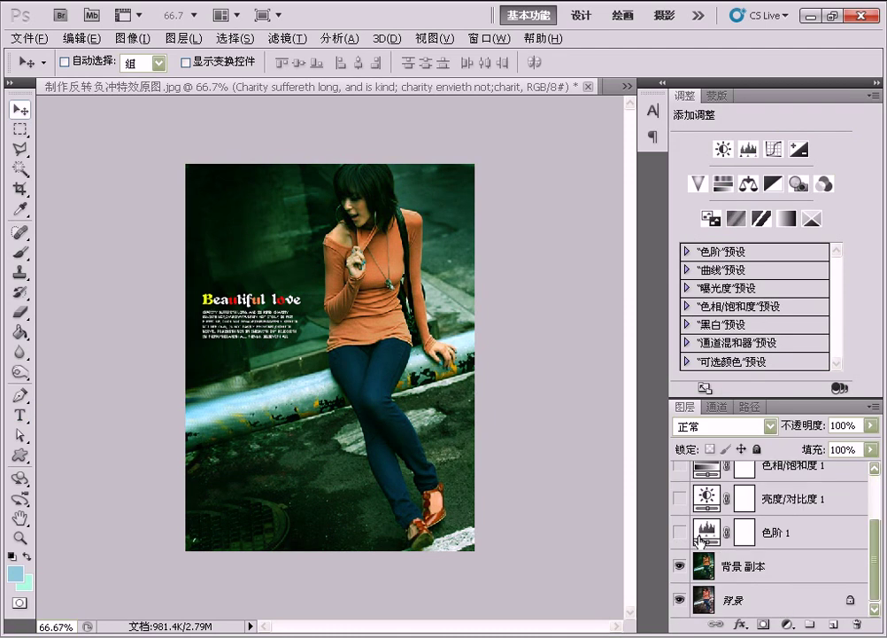
{"action": "left_click", "coordinate": [680, 566]}
{"action": "left_click", "coordinate": [679, 600]}
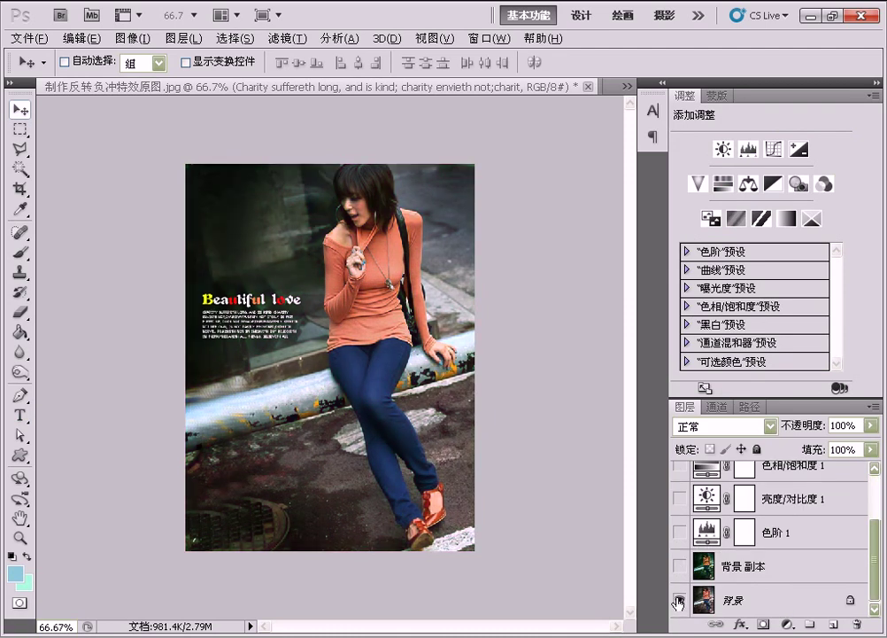
{"action": "scroll", "coordinate": [872, 583], "scroll_direction": "up", "scroll_amount": 5}
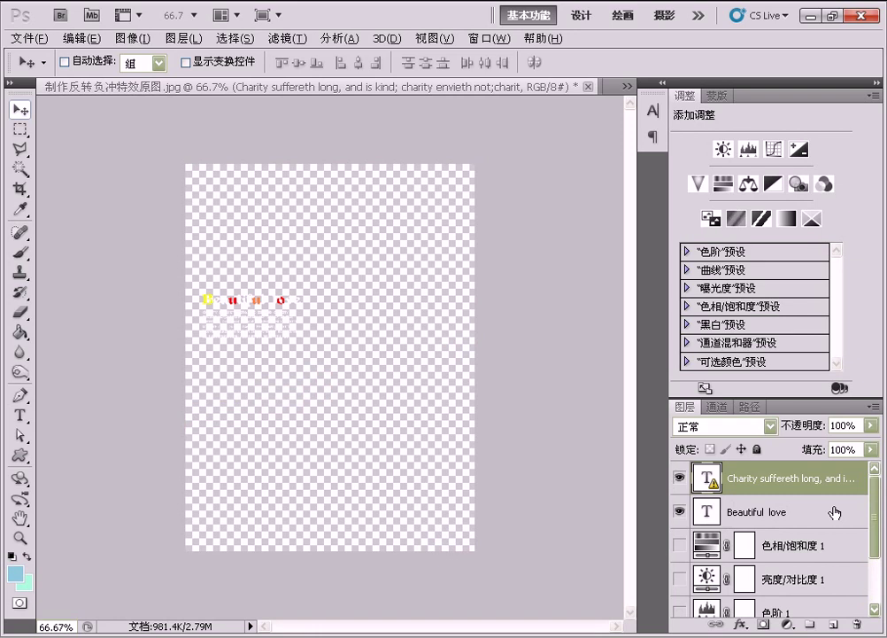
Stamp the visible text onto new 图层 1 and apply a Wind filter blowing from the left
{"action": "key", "text": "ctrl+shift+alt+e"}
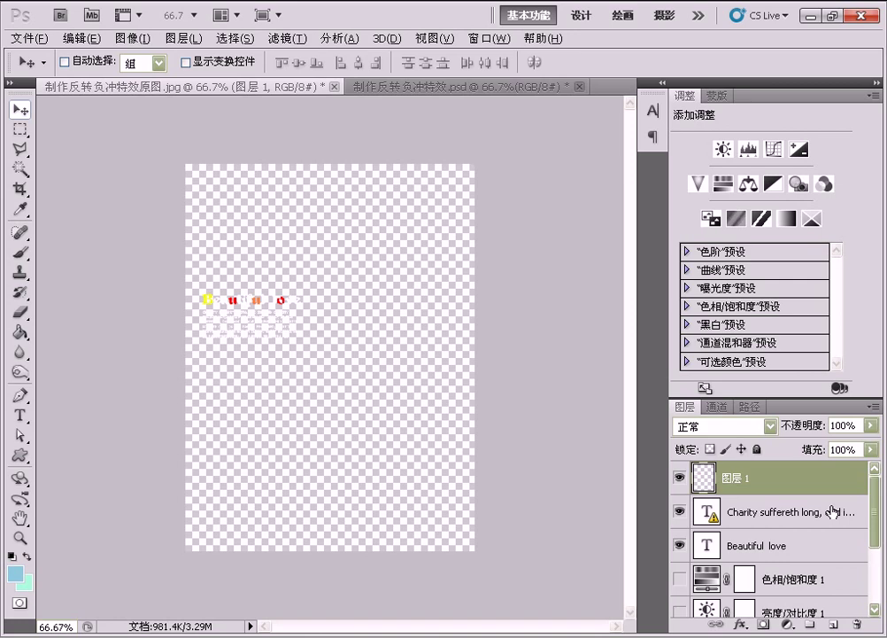
{"action": "left_click", "coordinate": [292, 39]}
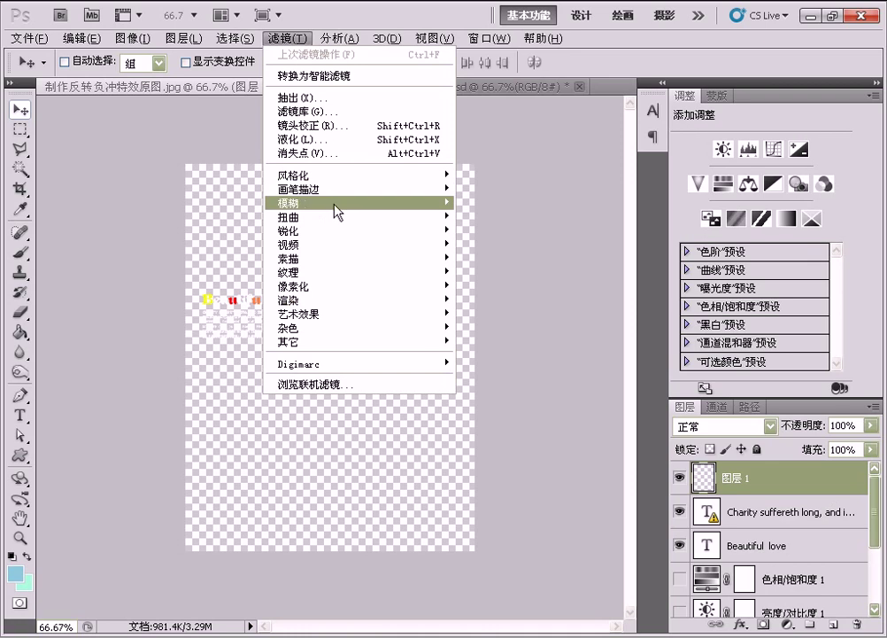
{"action": "mouse_move", "coordinate": [302, 175]}
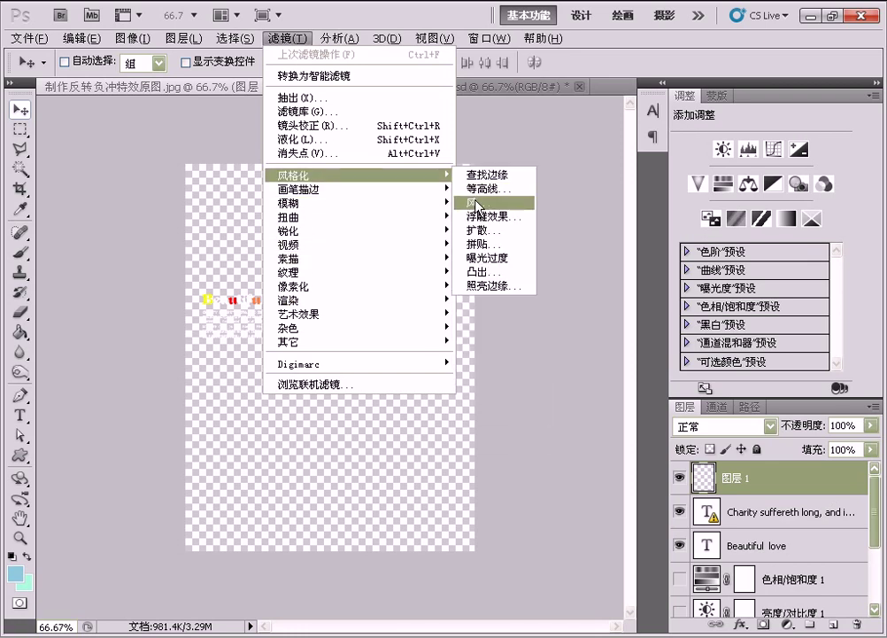
{"action": "left_click", "coordinate": [476, 203]}
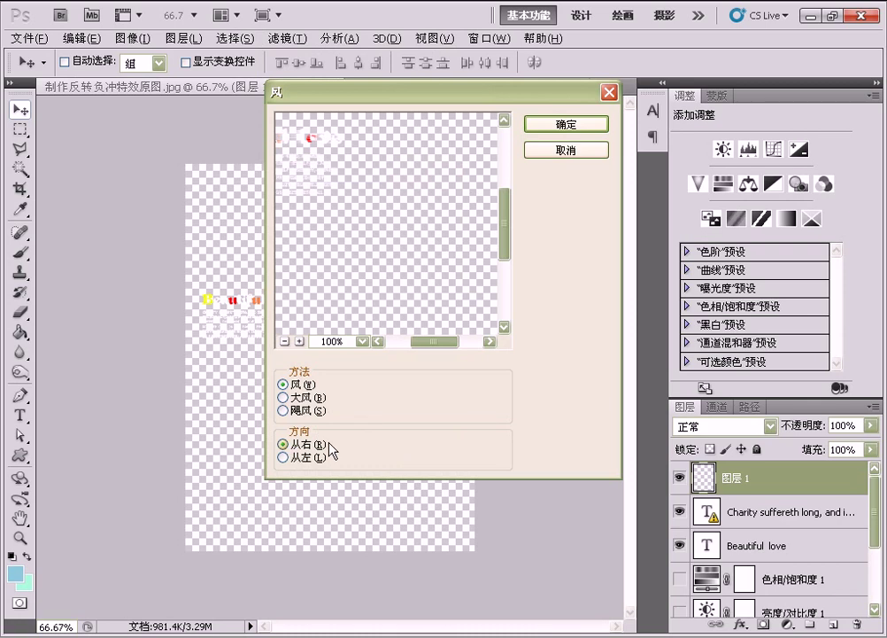
{"action": "left_click", "coordinate": [313, 464]}
{"action": "left_click", "coordinate": [571, 125]}
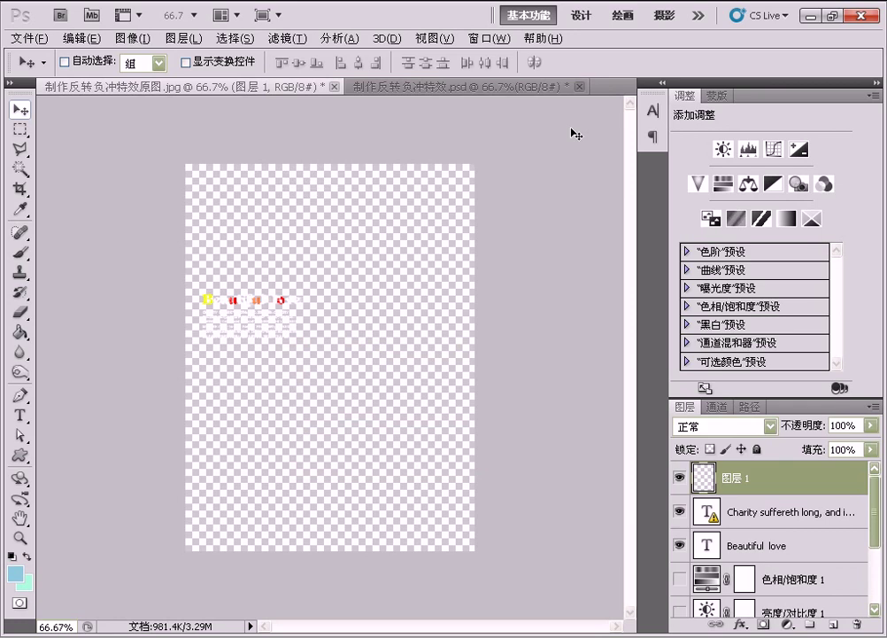
Make the Hue/Saturation, Brightness/Contrast, Levels and background photo layers visible again
{"action": "left_click", "coordinate": [680, 578]}
{"action": "left_click", "coordinate": [679, 612]}
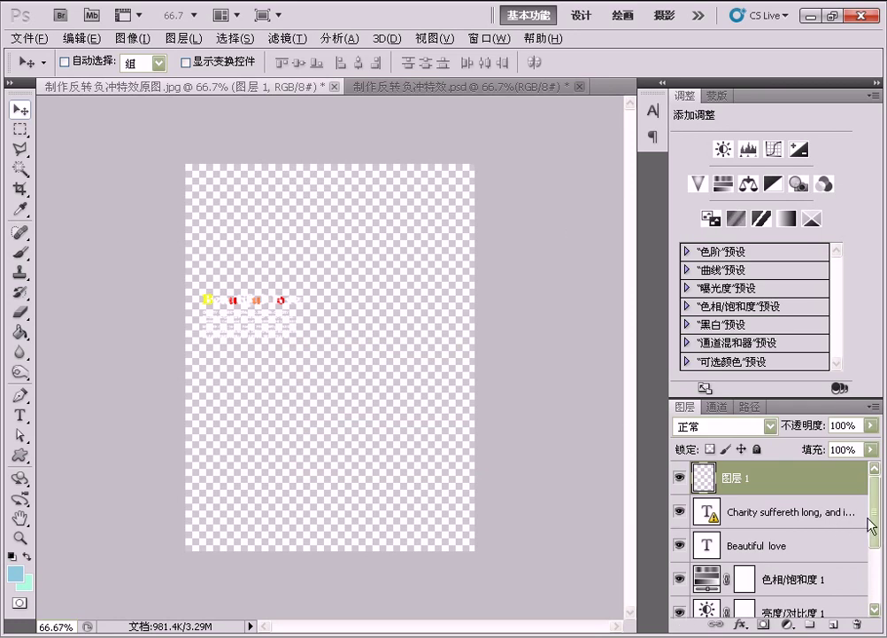
{"action": "left_click_drag", "start_coordinate": [875, 524], "coordinate": [875, 575]}
{"action": "left_click", "coordinate": [679, 542]}
{"action": "left_click", "coordinate": [680, 611]}
{"action": "left_click_drag", "start_coordinate": [875, 588], "coordinate": [875, 514]}
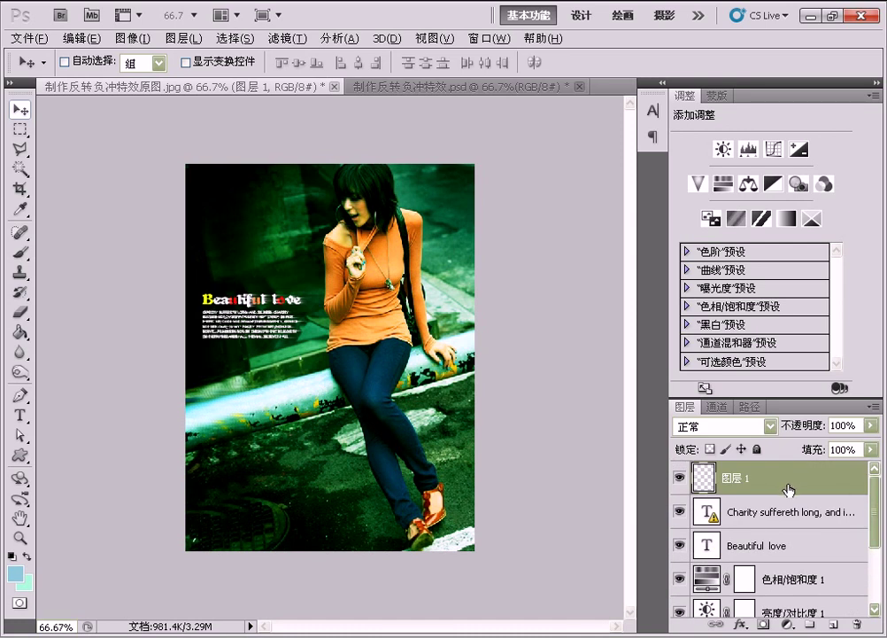
Move 图层 1 below the text layers and set it and Beautiful love to 45% opacity
{"action": "left_click_drag", "start_coordinate": [787, 486], "coordinate": [789, 571]}
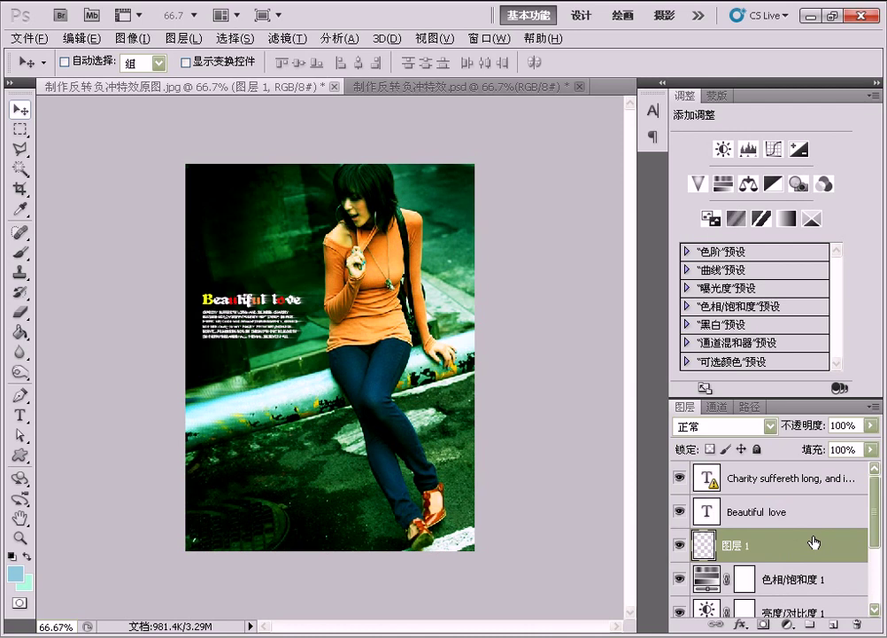
{"action": "left_click", "coordinate": [842, 425]}
{"action": "type", "text": "45"}
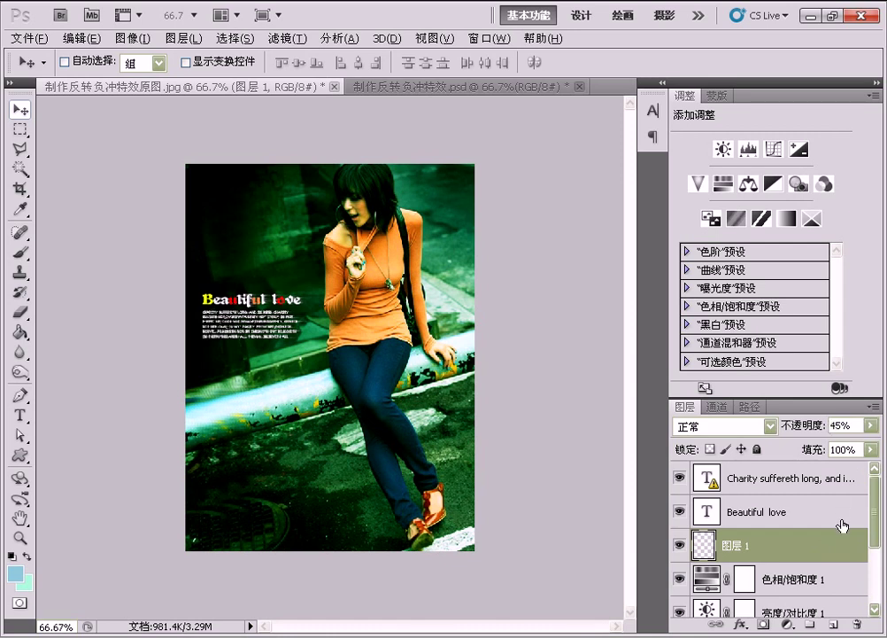
{"action": "left_click", "coordinate": [837, 509]}
{"action": "left_click", "coordinate": [847, 424]}
{"action": "type", "text": "45"}
{"action": "key", "text": "Return"}
{"action": "left_click", "coordinate": [840, 481]}
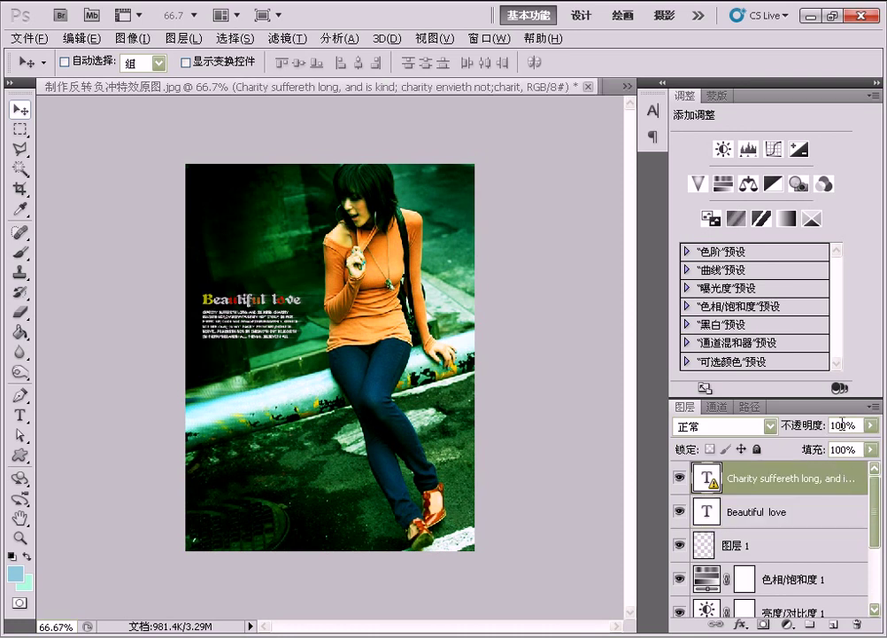